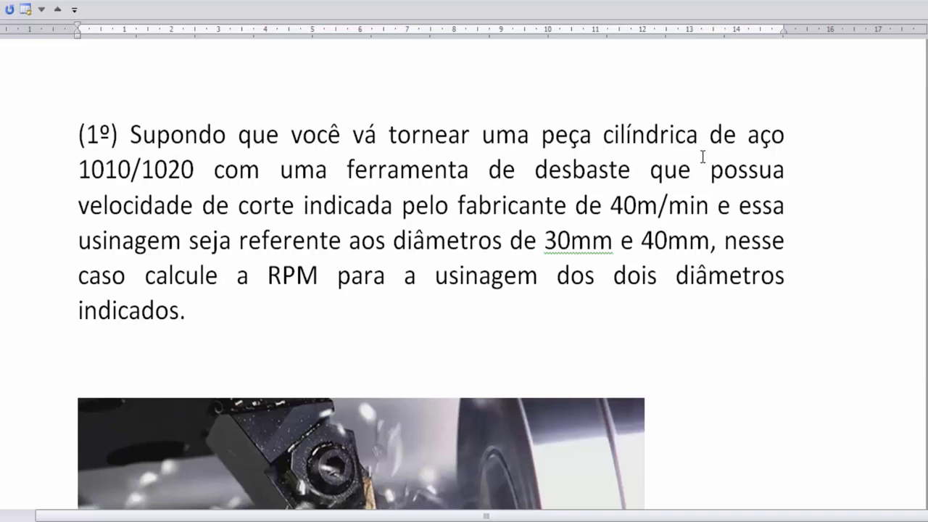
# Highlight the steel grade 1010/1020, then the cutting speed 40m/min in the question.
pyautogui.click(78, 171)
pyautogui.moveTo(78, 171); pyautogui.dragTo(213, 171)
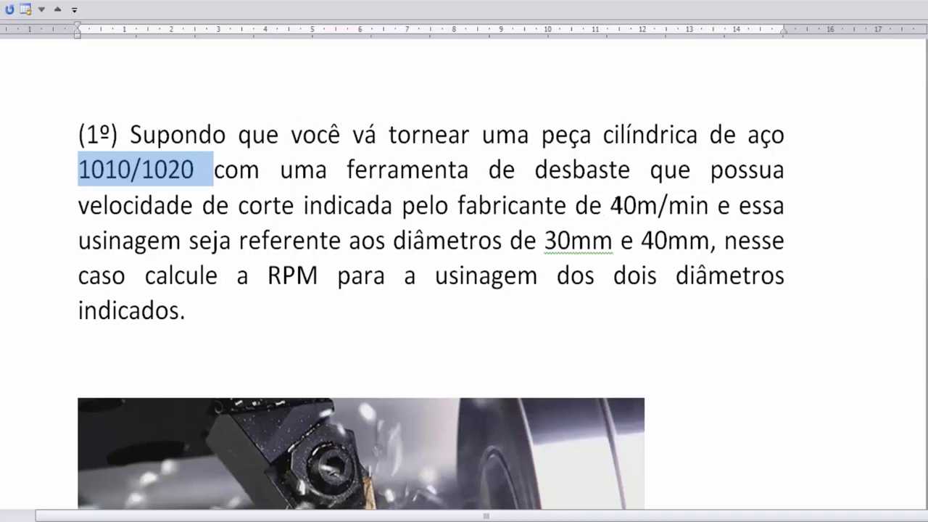
pyautogui.moveTo(611, 205); pyautogui.dragTo(713, 205)
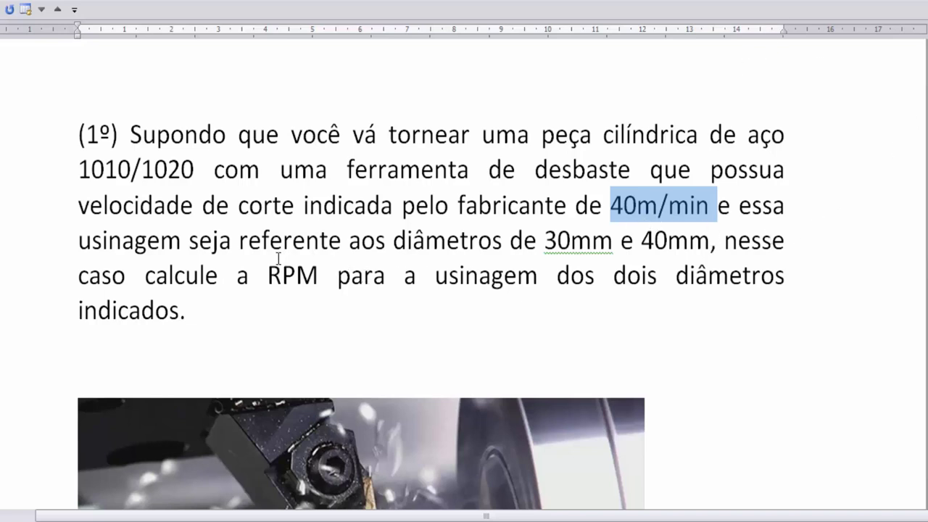
# Bring the lathe photo into view and box its larger and smaller diameters in green.
pyautogui.scroll(-2, 377, 244)
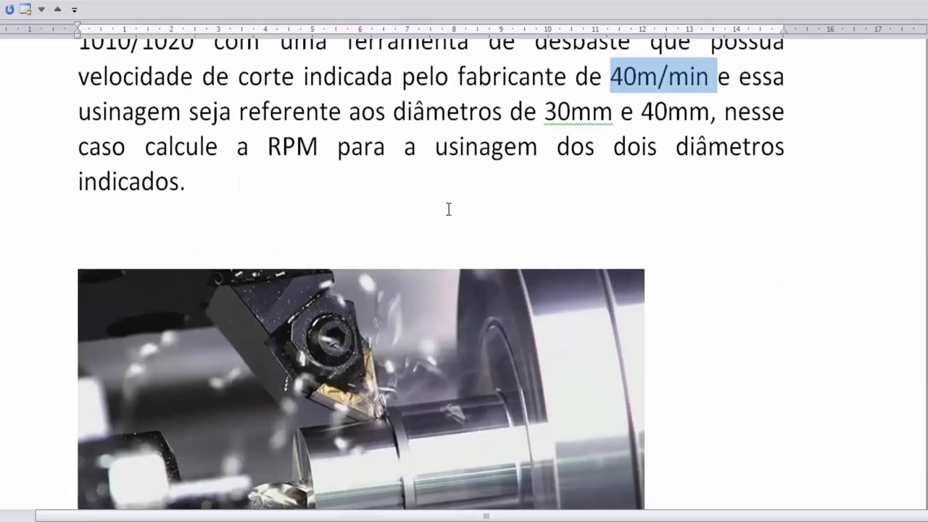
pyautogui.scroll(-1, 449, 210)
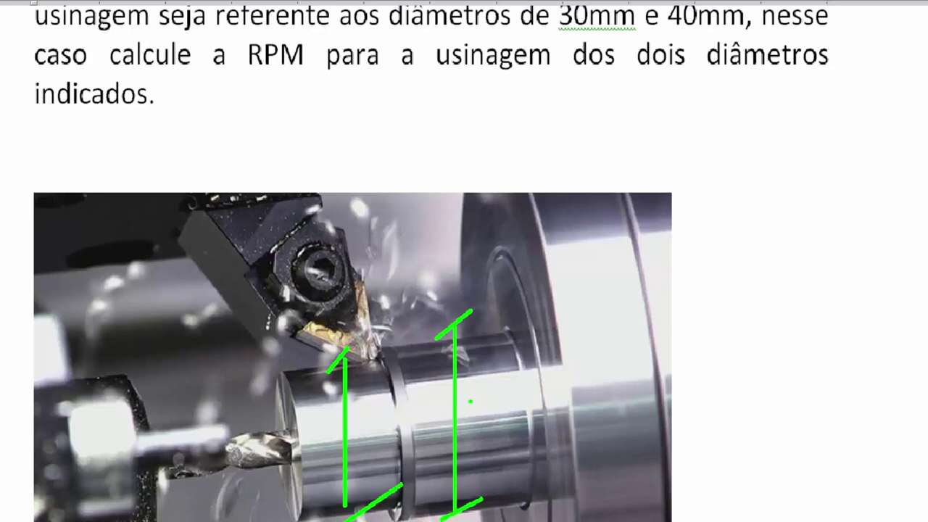
pyautogui.moveTo(471, 401); pyautogui.dragTo(514, 429)
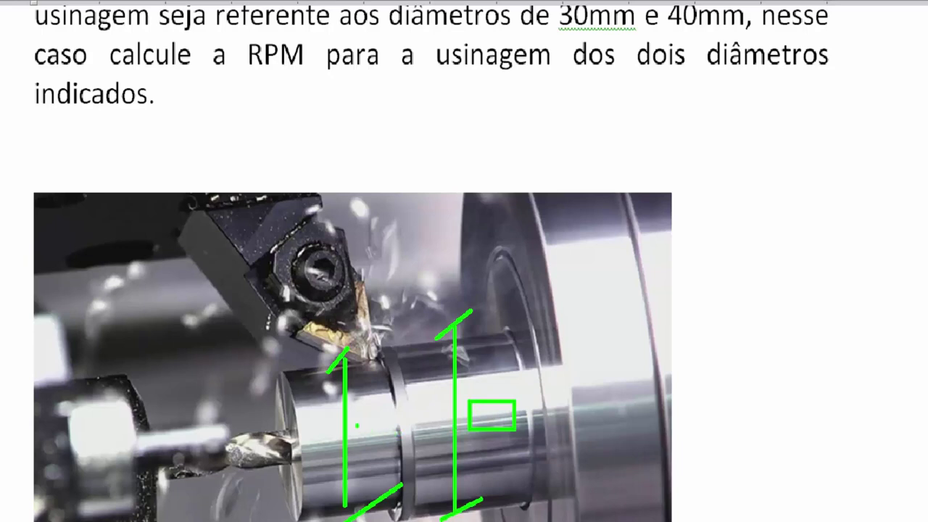
pyautogui.moveTo(357, 424)
pyautogui.mouseDown()
pyautogui.moveTo(392, 455)
pyautogui.moveTo(359, 459)
pyautogui.mouseUp()
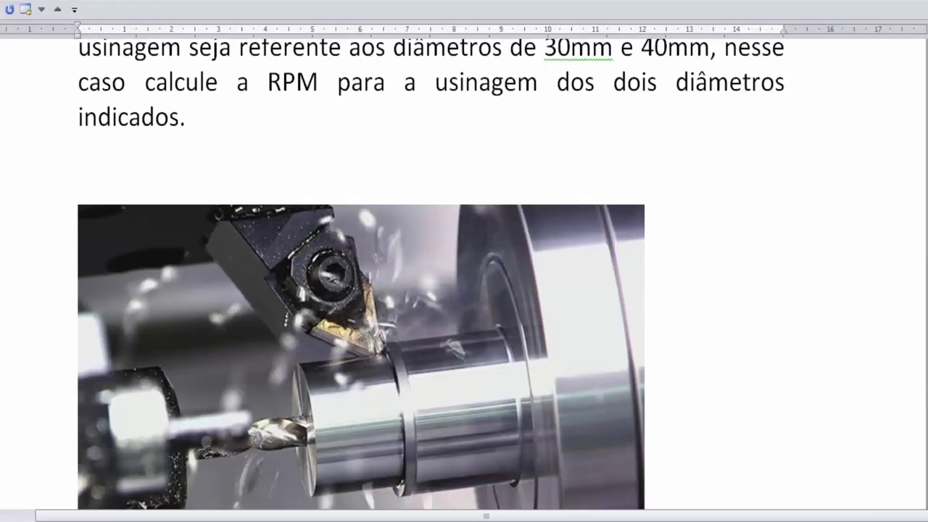
# Highlight 'calcule a RPM' and '40m/min' in the question, then move down to the 30mm RPM lines.
pyautogui.scroll(-1, 499, 109)
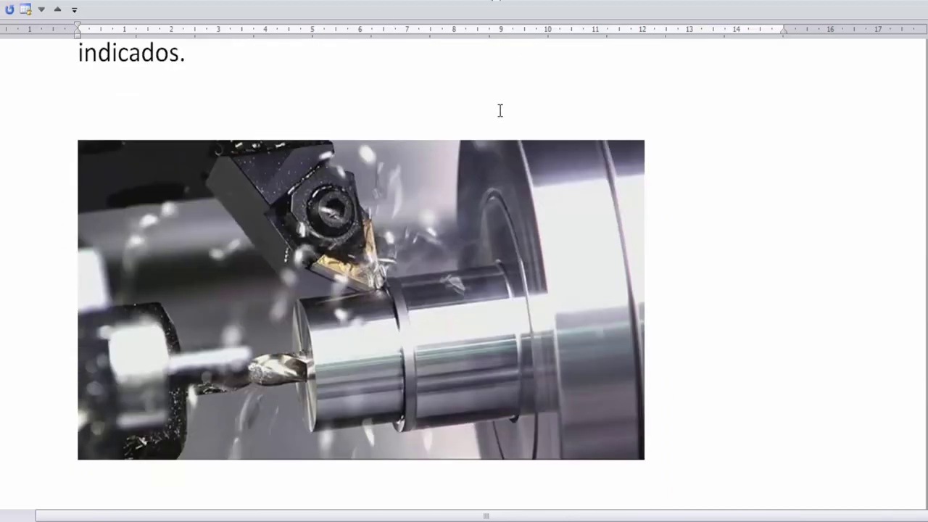
pyautogui.scroll(1, 630, 124)
pyautogui.scroll(2, 630, 124)
pyautogui.scroll(2, 621, 170)
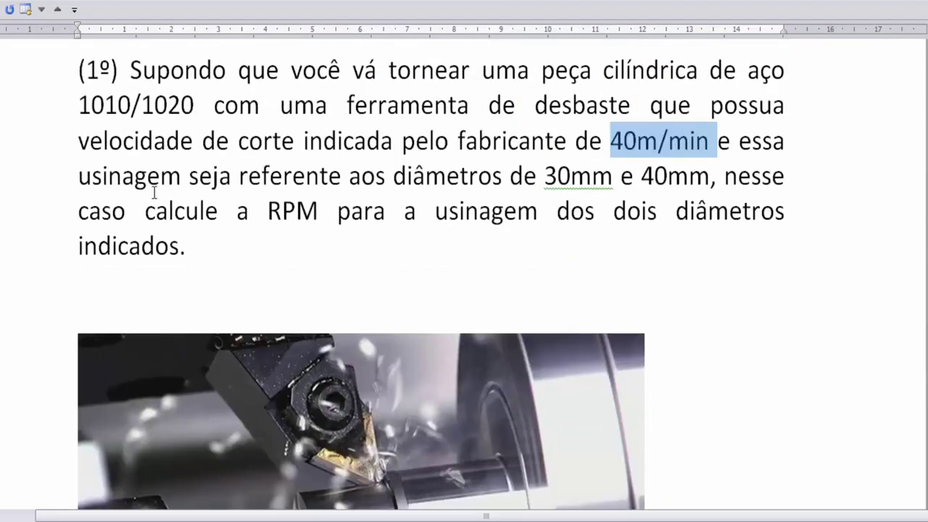
pyautogui.click(145, 213)
pyautogui.moveTo(173, 222); pyautogui.dragTo(318, 217)
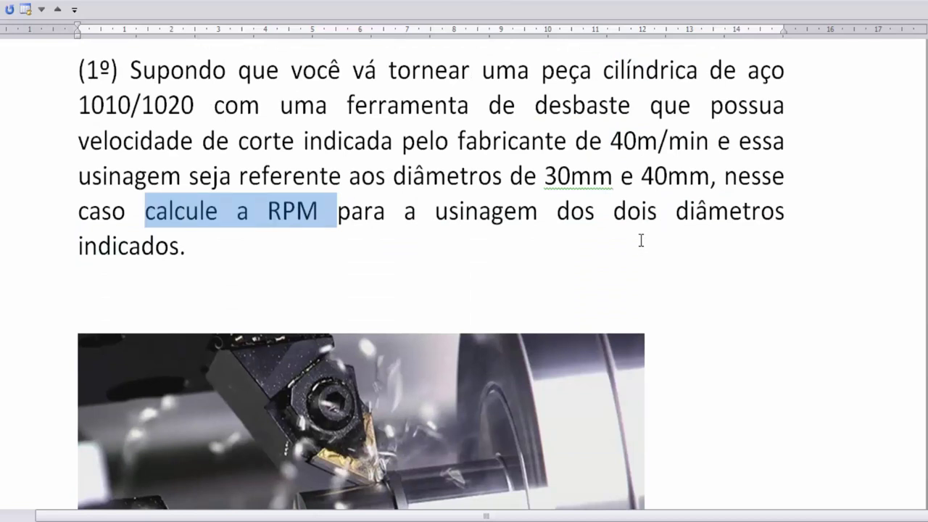
pyautogui.moveTo(611, 143); pyautogui.dragTo(717, 142)
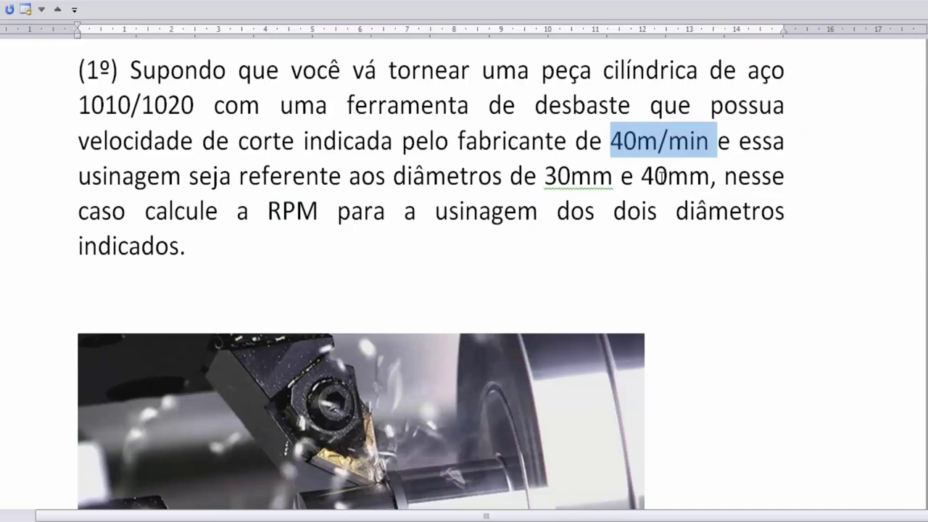
pyautogui.scroll(-3, 509, 145)
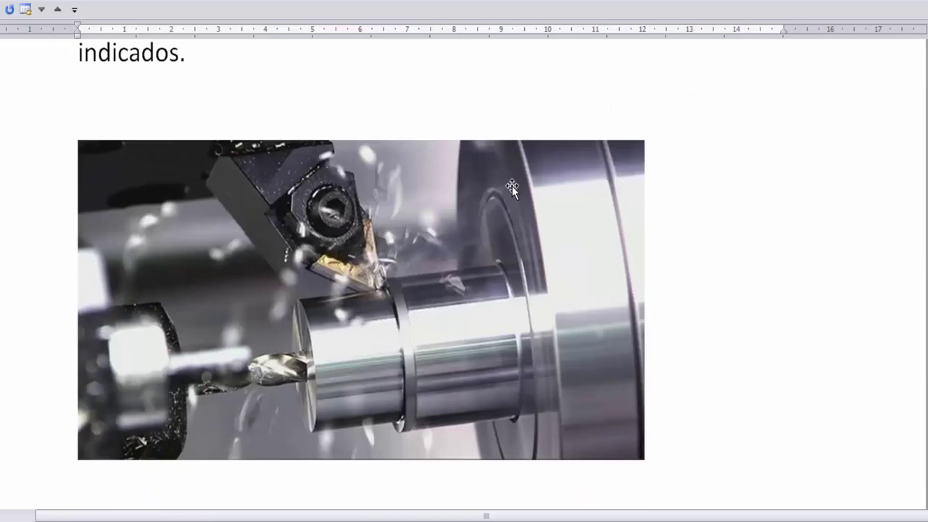
pyautogui.scroll(-1, 512, 186)
pyautogui.scroll(-2, 500, 160)
pyautogui.scroll(-2, 488, 159)
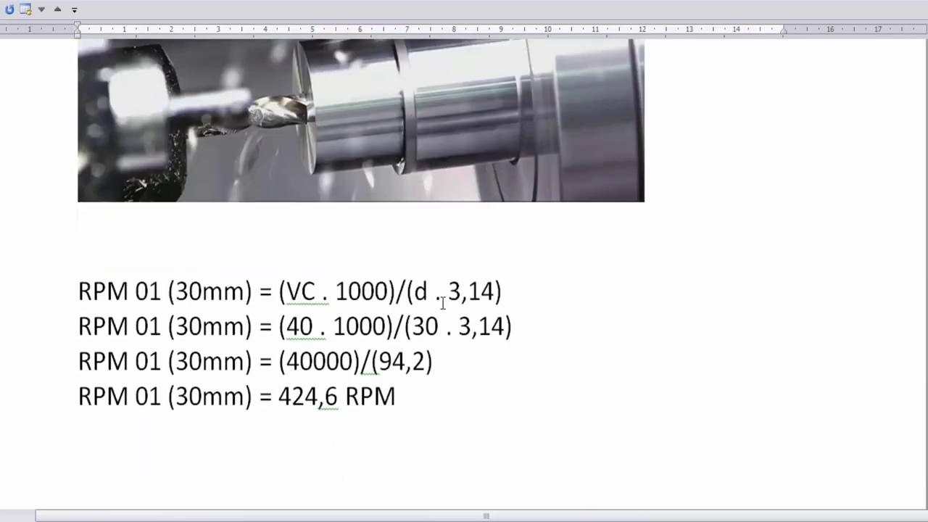
pyautogui.click(396, 397)
pyautogui.moveTo(177, 290); pyautogui.dragTo(240, 299)
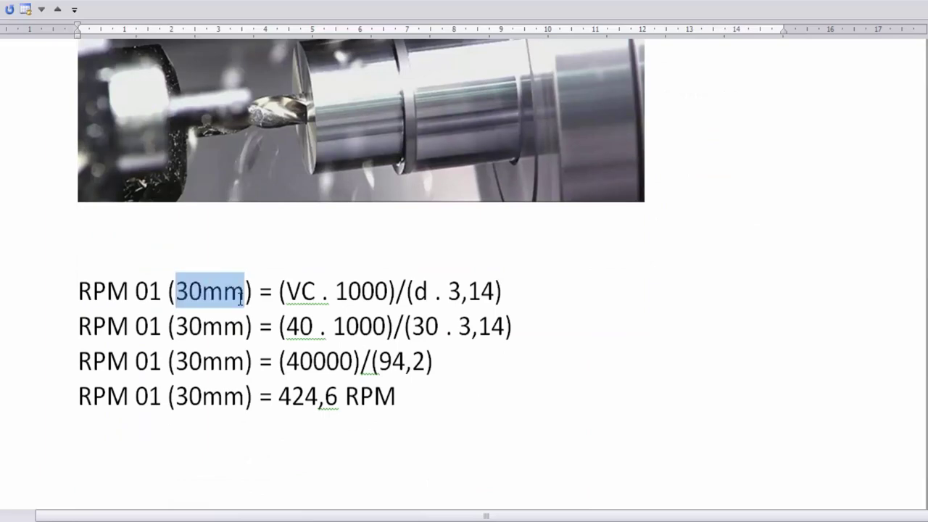
pyautogui.click(458, 388)
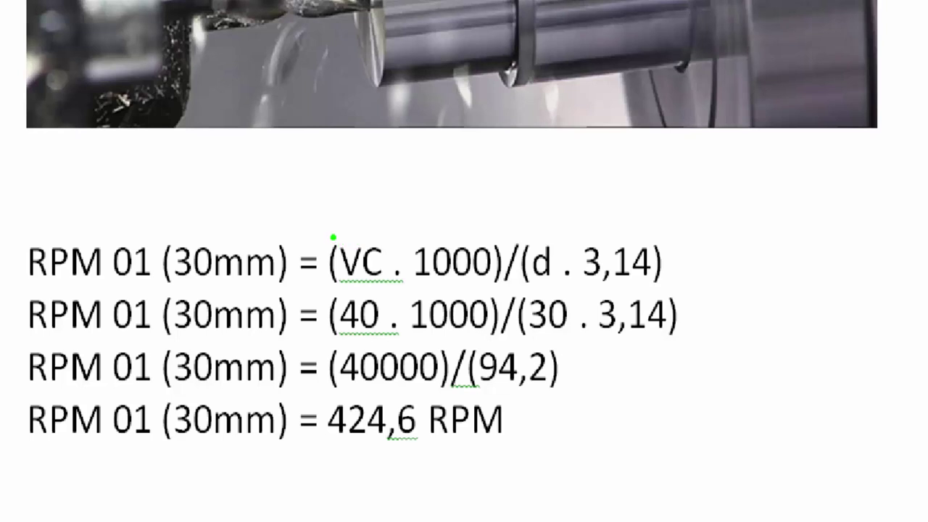
pyautogui.moveTo(330, 235)
pyautogui.mouseDown()
pyautogui.moveTo(393, 286)
pyautogui.moveTo(522, 261)
pyautogui.moveTo(494, 289)
pyautogui.mouseUp()
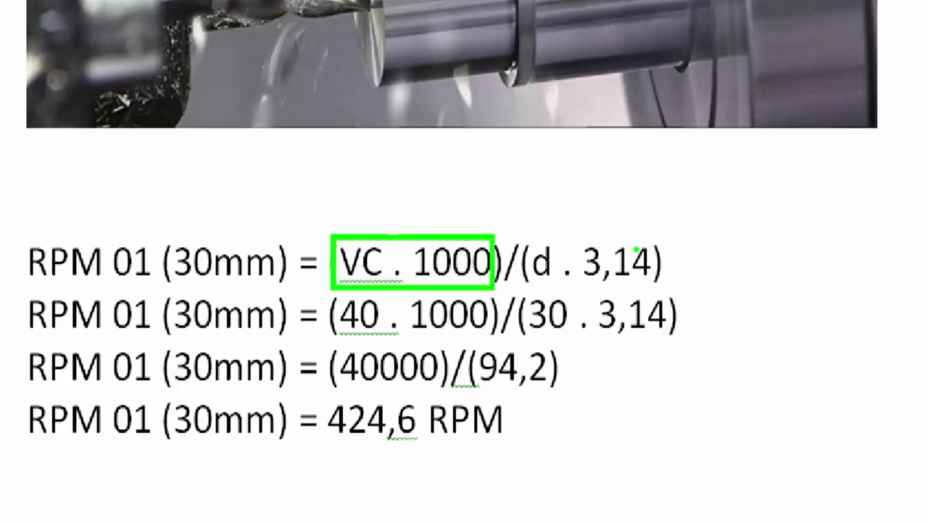
pyautogui.press('e')
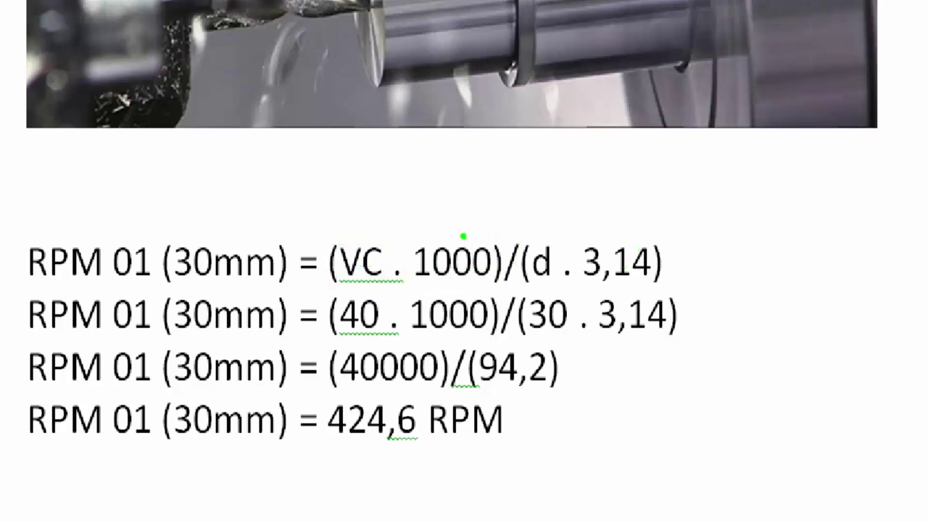
pyautogui.moveTo(464, 238); pyautogui.dragTo(542, 134)
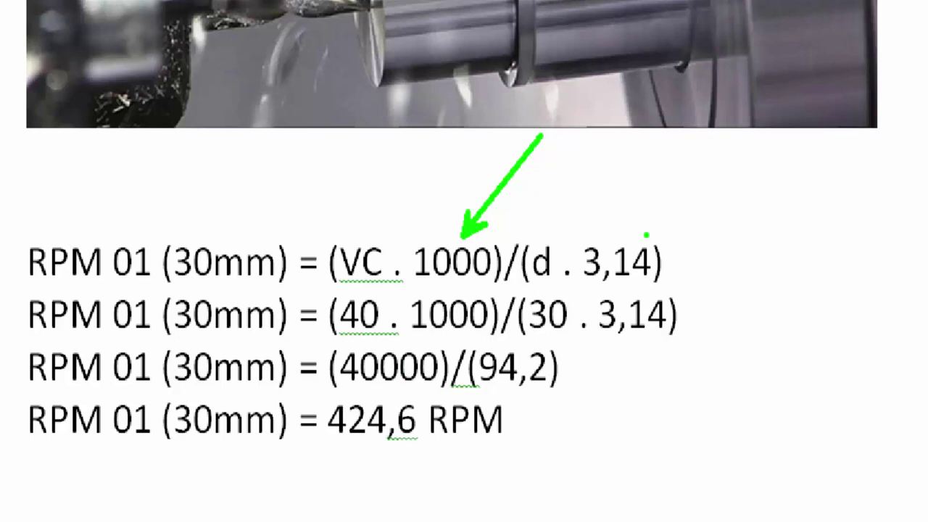
pyautogui.moveTo(522, 230); pyautogui.dragTo(664, 294)
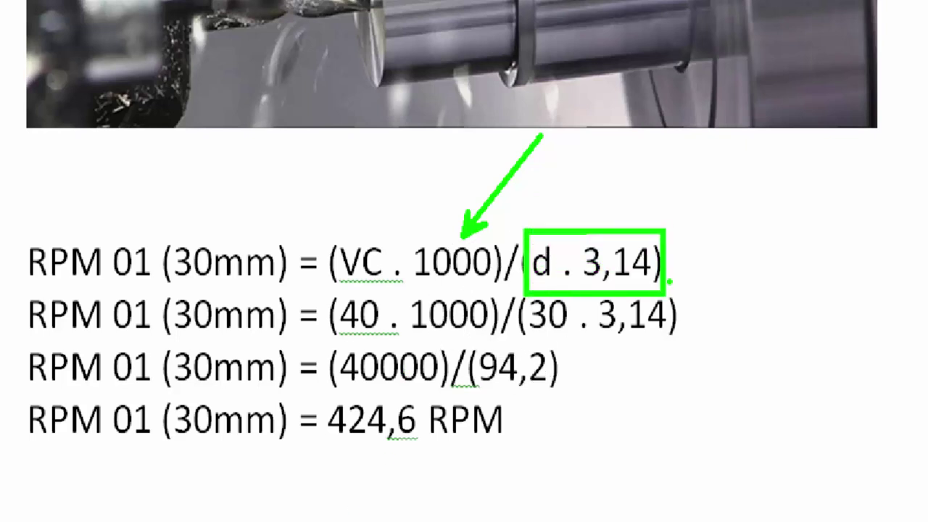
pyautogui.moveTo(480, 454); pyautogui.dragTo(837, 454)
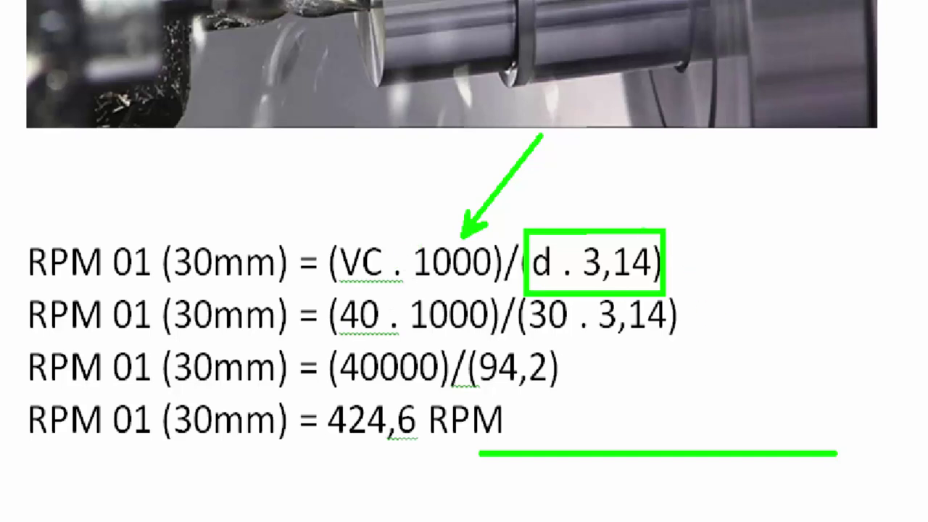
pyautogui.moveTo(646, 219); pyautogui.dragTo(730, 168)
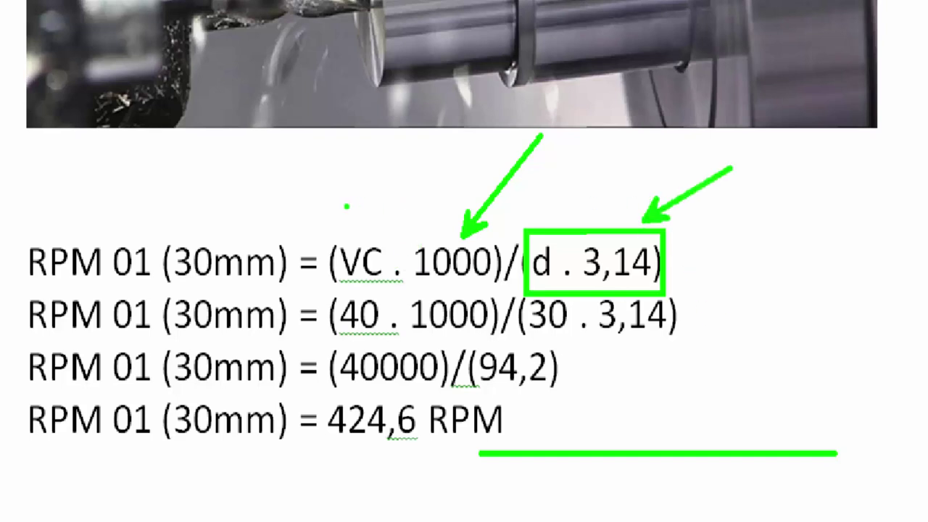
pyautogui.moveTo(325, 211); pyautogui.dragTo(493, 293)
pyautogui.hotkey('ctrl', 'z')
pyautogui.moveTo(500, 420); pyautogui.dragTo(444, 493)
pyautogui.moveTo(861, 421); pyautogui.dragTo(816, 485)
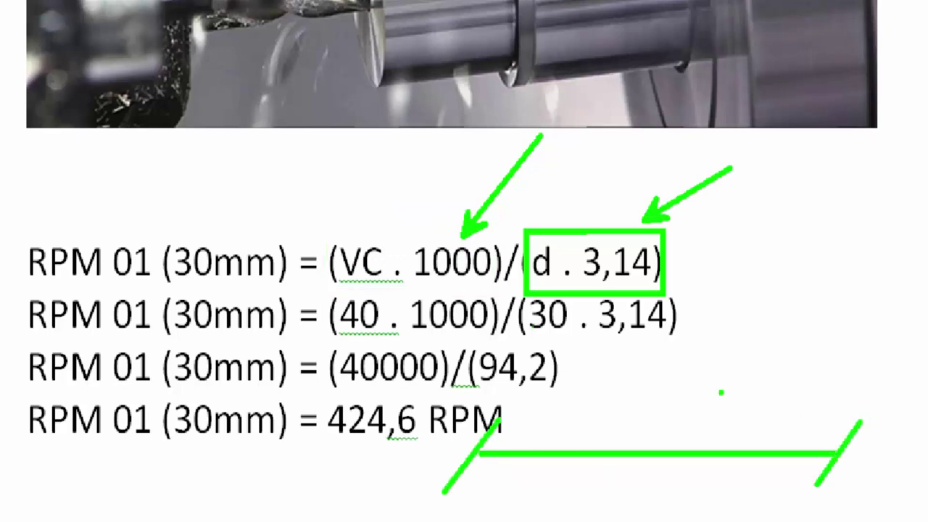
pyautogui.moveTo(327, 293); pyautogui.dragTo(397, 334)
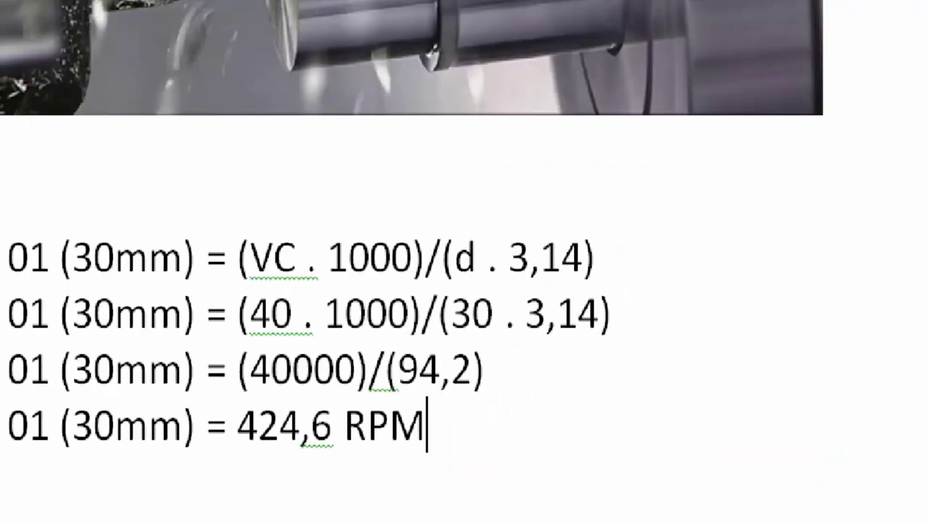
# Try green boxes and arrows on VC . 1000, d . 3,14, 40 and 30, then undo them.
pyautogui.moveTo(300, 222)
pyautogui.mouseDown()
pyautogui.moveTo(350, 274)
pyautogui.moveTo(461, 276)
pyautogui.mouseUp()
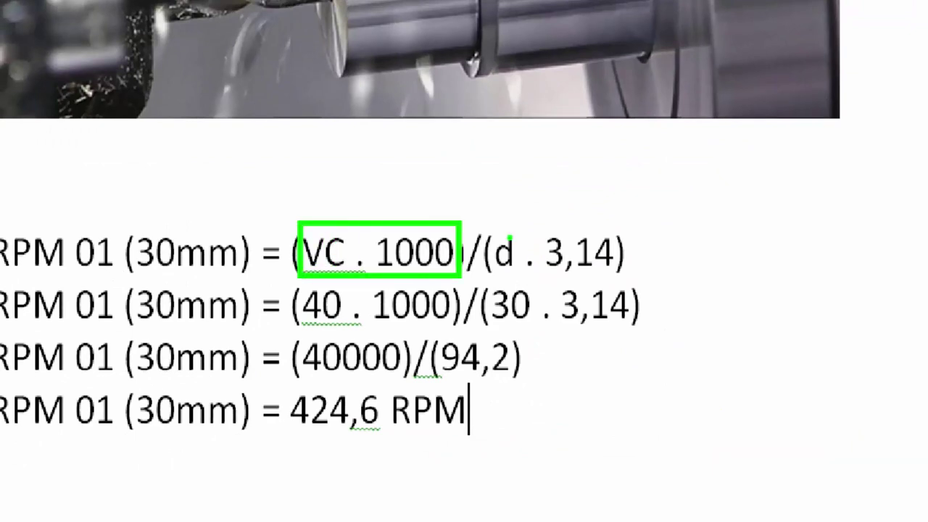
pyautogui.moveTo(484, 221)
pyautogui.mouseDown()
pyautogui.moveTo(586, 277)
pyautogui.moveTo(618, 278)
pyautogui.mouseUp()
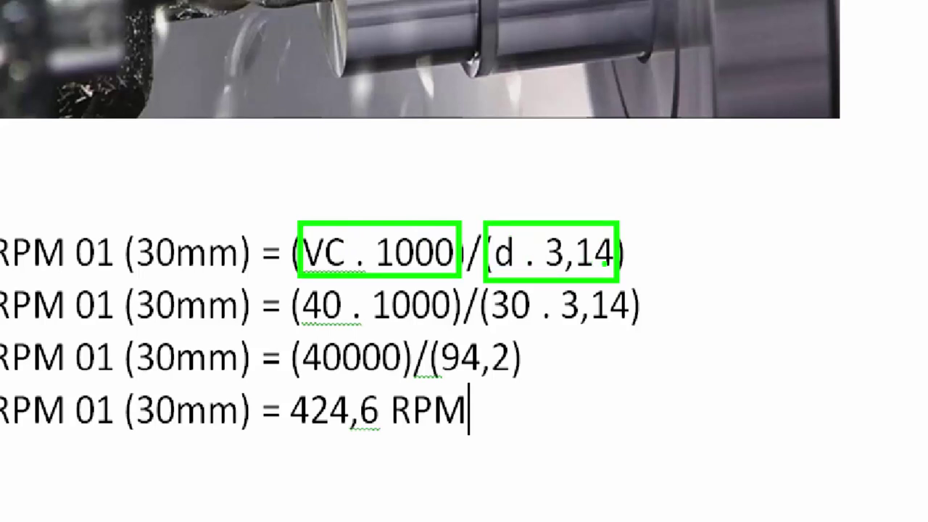
pyautogui.hotkey('ctrl', 'z')
pyautogui.hotkey('ctrl', 'z')
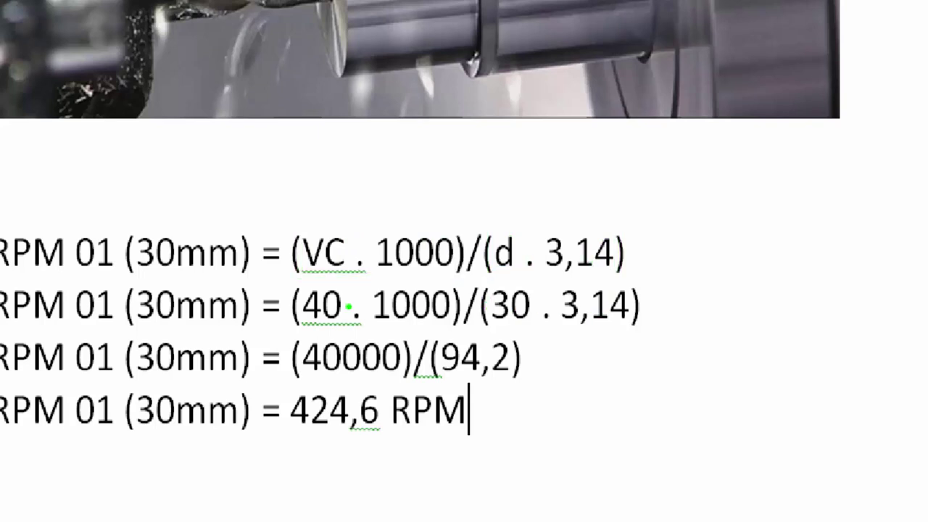
pyautogui.moveTo(301, 287); pyautogui.dragTo(260, 258)
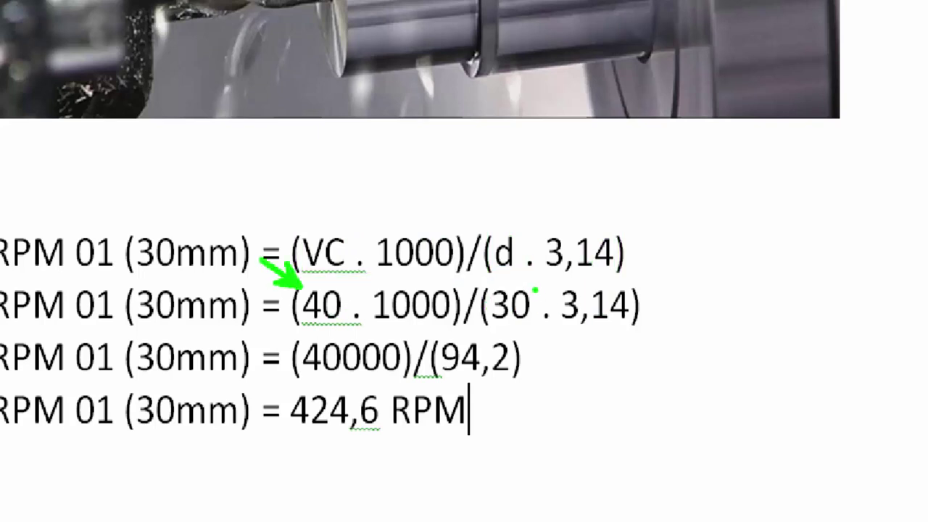
pyautogui.moveTo(513, 286); pyautogui.dragTo(487, 244)
pyautogui.hotkey('ctrl', 'z')
pyautogui.hotkey('ctrl', 'z')
# Box the 424,6 RPM result, the diameter 30 and the cutting speed 40 in green.
pyautogui.moveTo(292, 333)
pyautogui.mouseDown()
pyautogui.moveTo(497, 410)
pyautogui.moveTo(519, 427)
pyautogui.mouseUp()
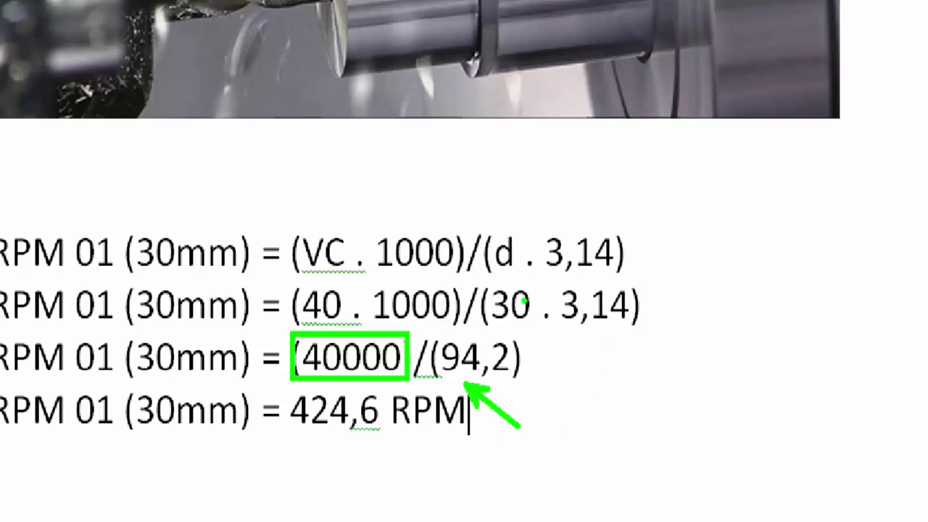
pyautogui.moveTo(483, 271)
pyautogui.mouseDown()
pyautogui.moveTo(563, 334)
pyautogui.moveTo(625, 335)
pyautogui.mouseUp()
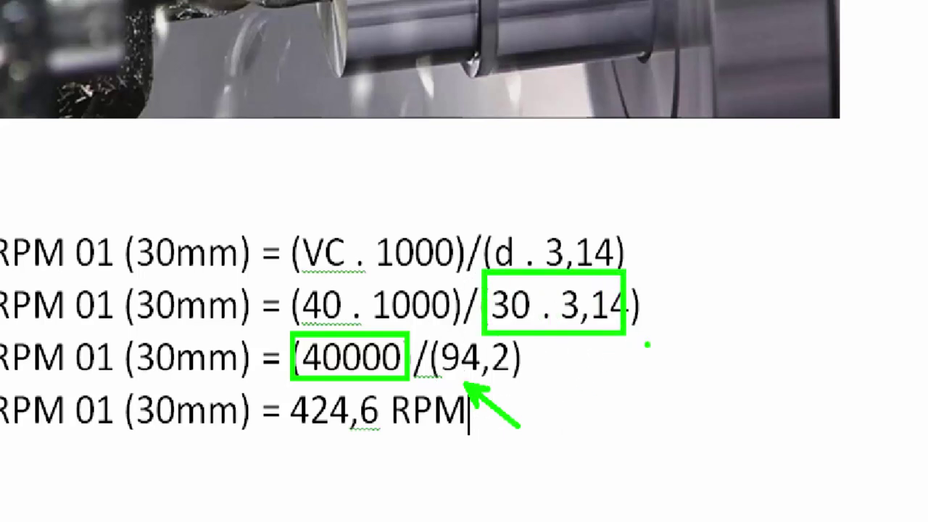
pyautogui.hotkey('ctrl', 'z')
pyautogui.hotkey('ctrl', 'z')
pyautogui.hotkey('ctrl', 'z')
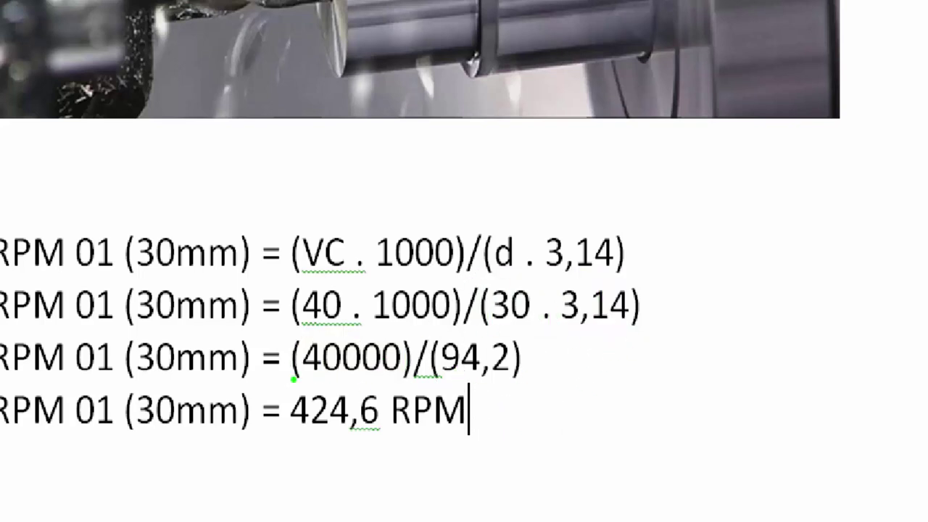
pyautogui.moveTo(290, 380)
pyautogui.mouseDown()
pyautogui.moveTo(394, 440)
pyautogui.moveTo(470, 440)
pyautogui.mouseUp()
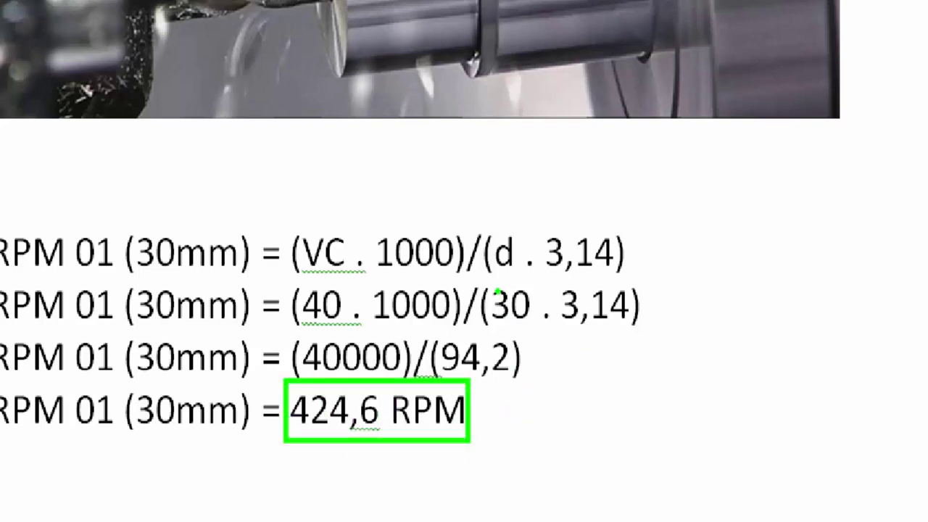
pyautogui.moveTo(482, 275); pyautogui.dragTo(545, 327)
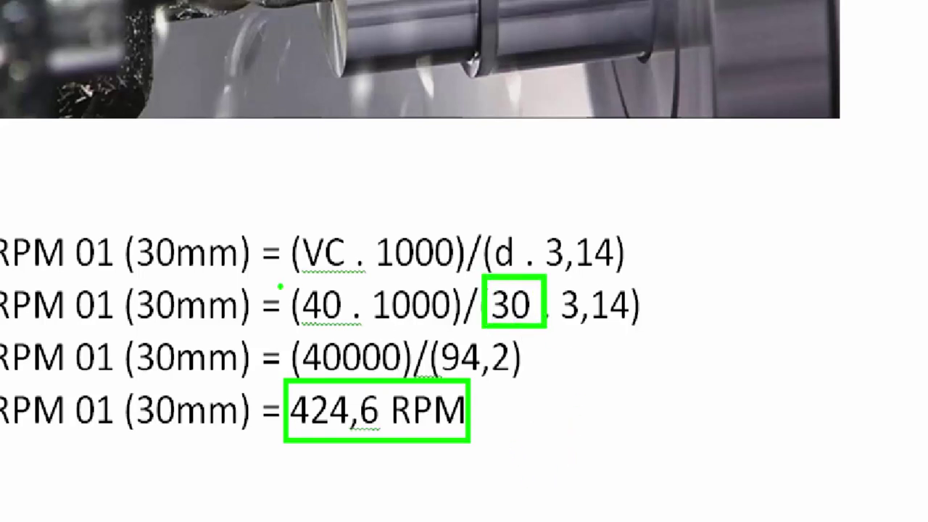
pyautogui.moveTo(297, 283); pyautogui.dragTo(352, 328)
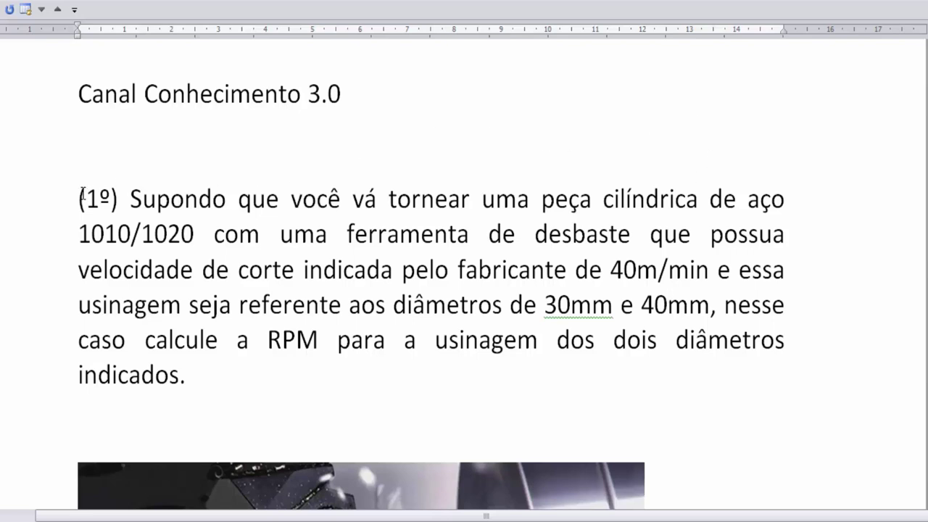
# Select the first-question paragraph and move down to the 30mm and 40mm RPM workings.
pyautogui.moveTo(79, 197); pyautogui.dragTo(227, 383)
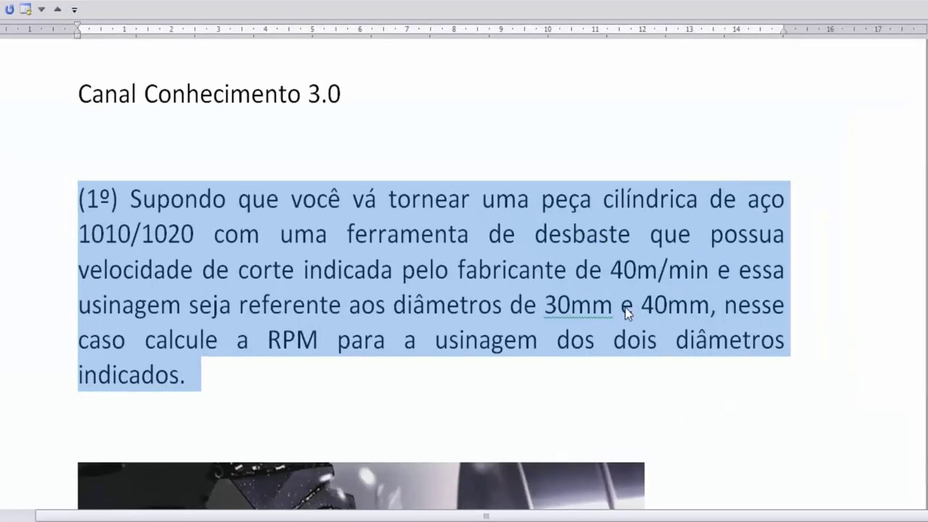
pyautogui.scroll(-4, 625, 307)
pyautogui.scroll(-2, 633, 339)
pyautogui.scroll(-1, 624, 311)
pyautogui.scroll(-1, 623, 311)
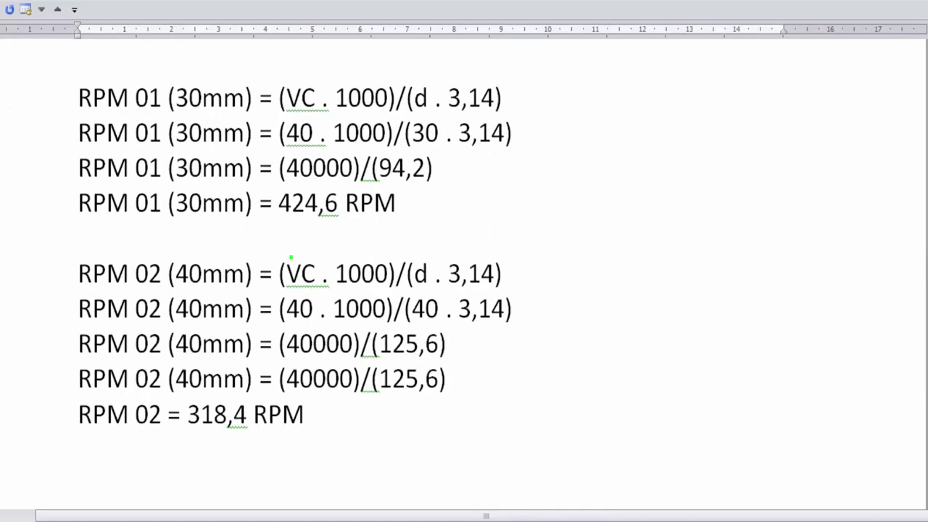
# Mark the 40mm diameter, VC, d and 40 . 1000 in the RPM 02 working, then erase them.
pyautogui.moveTo(171, 258); pyautogui.dragTo(244, 292)
pyautogui.moveTo(303, 259); pyautogui.dragTo(289, 218)
pyautogui.moveTo(426, 245); pyautogui.dragTo(438, 207)
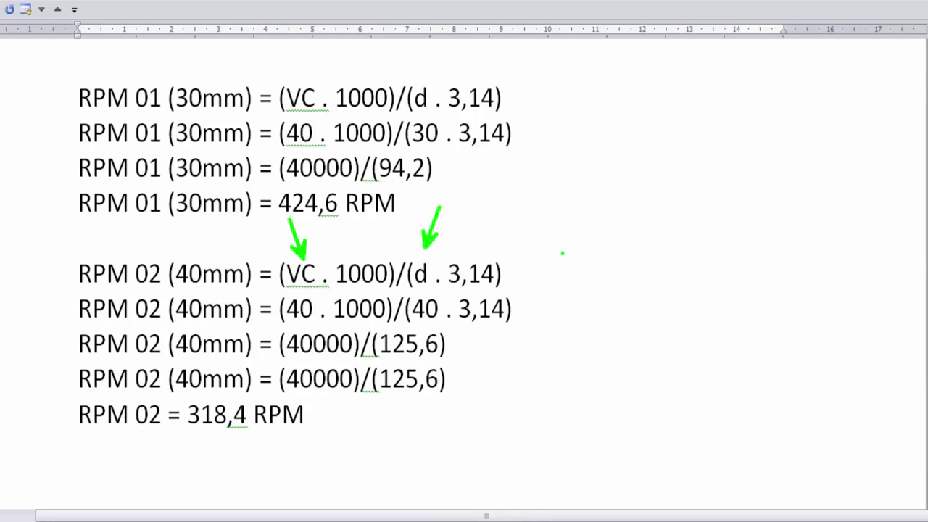
pyautogui.hotkey('ctrl', 'z')
pyautogui.hotkey('ctrl', 'z')
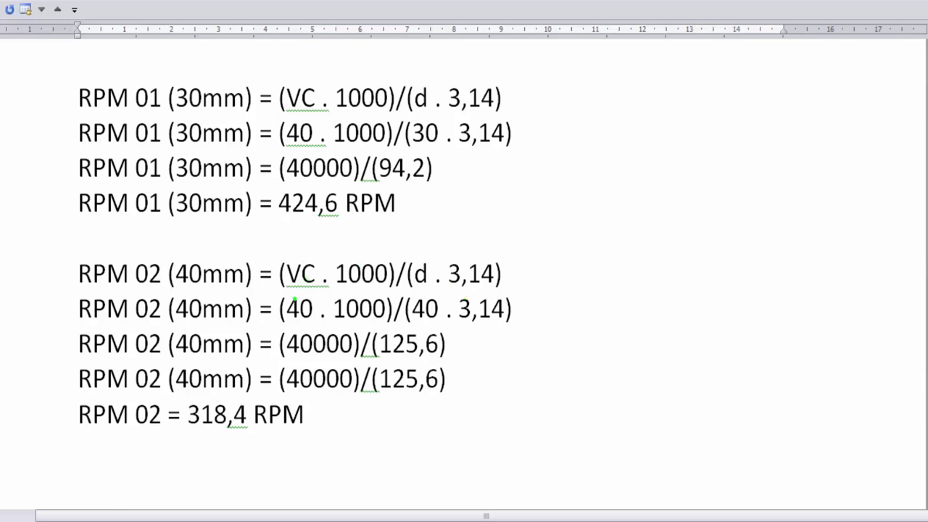
pyautogui.moveTo(282, 292)
pyautogui.mouseDown()
pyautogui.moveTo(387, 327)
pyautogui.moveTo(503, 325)
pyautogui.mouseUp()
pyautogui.hotkey('ctrl', 'z')
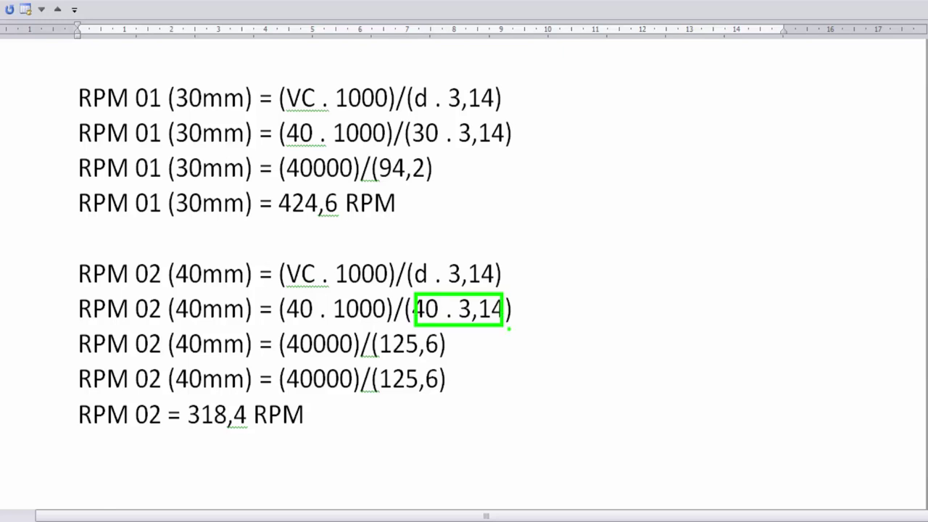
pyautogui.press('Escape')
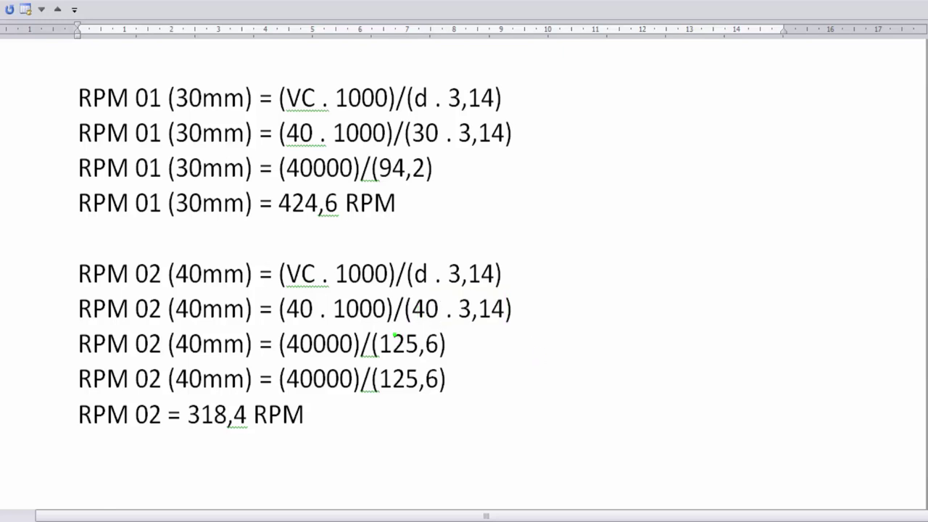
# Box the 318,4 RPM and 424,6 RPM results in green.
pyautogui.moveTo(282, 331); pyautogui.dragTo(356, 361)
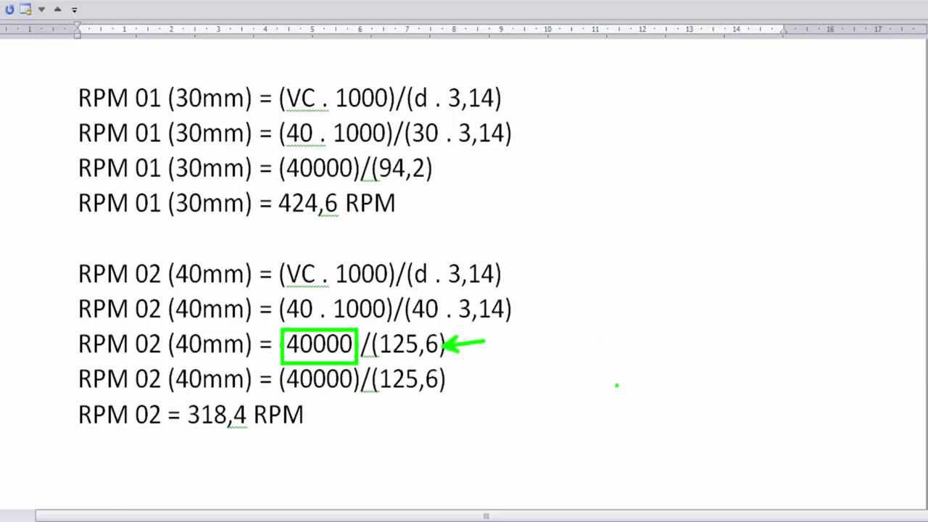
pyautogui.press('Escape')
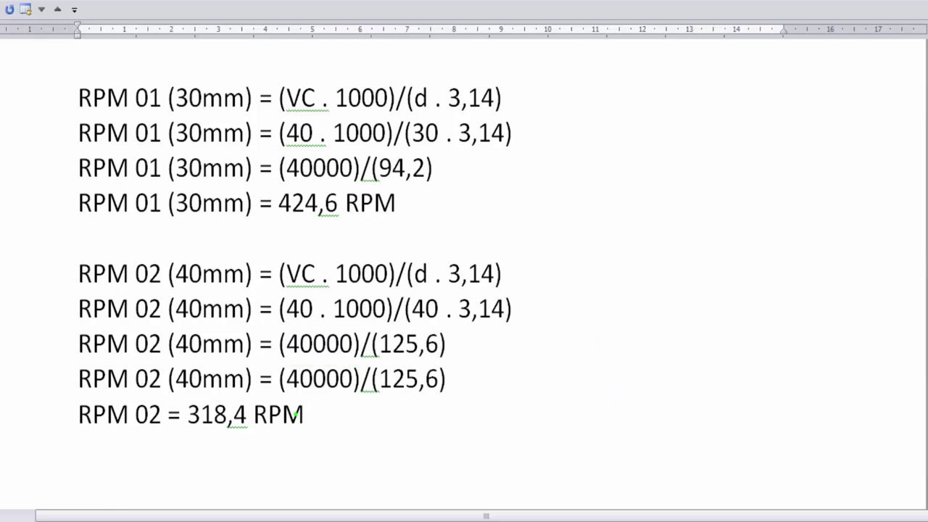
pyautogui.moveTo(183, 397); pyautogui.dragTo(313, 434)
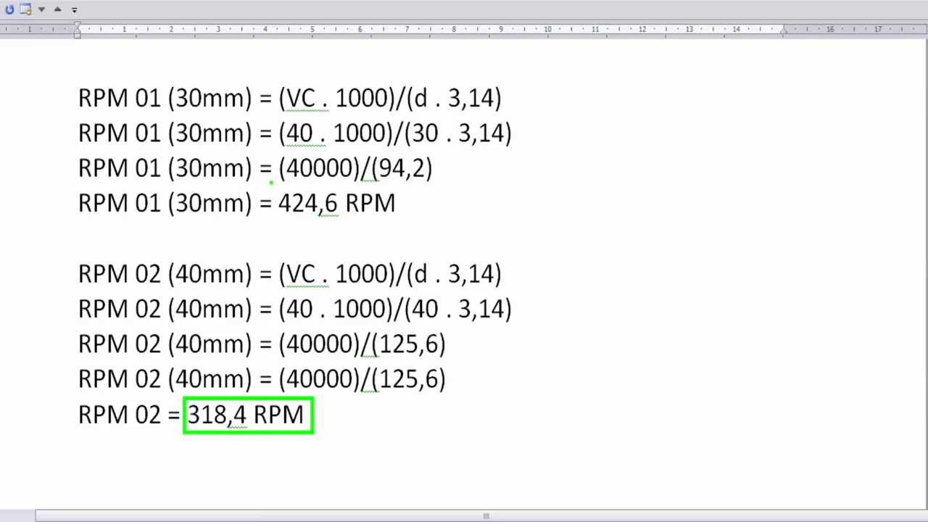
pyautogui.moveTo(271, 183); pyautogui.dragTo(403, 228)
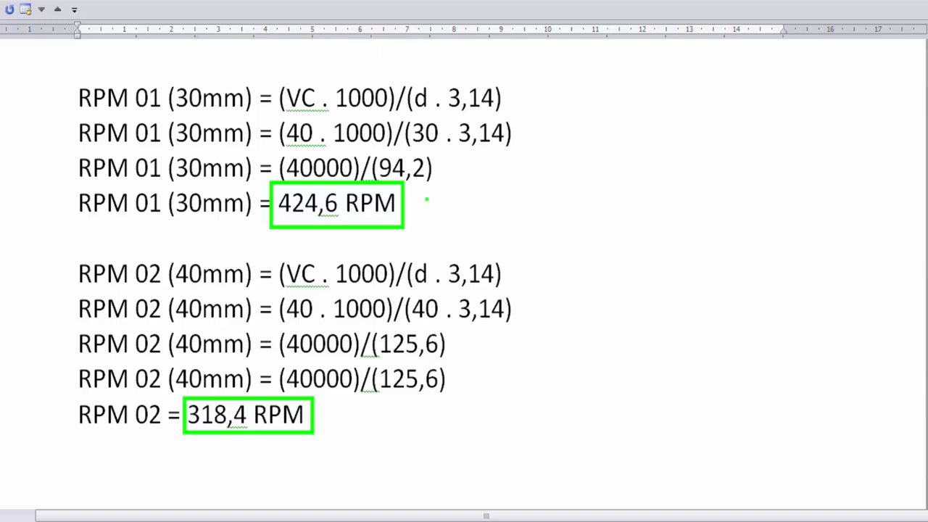
# Add an arrow and a '100RPM' note beside 424,6 RPM, then erase all green markings.
pyautogui.moveTo(427, 200); pyautogui.dragTo(487, 201)
pyautogui.write('t')
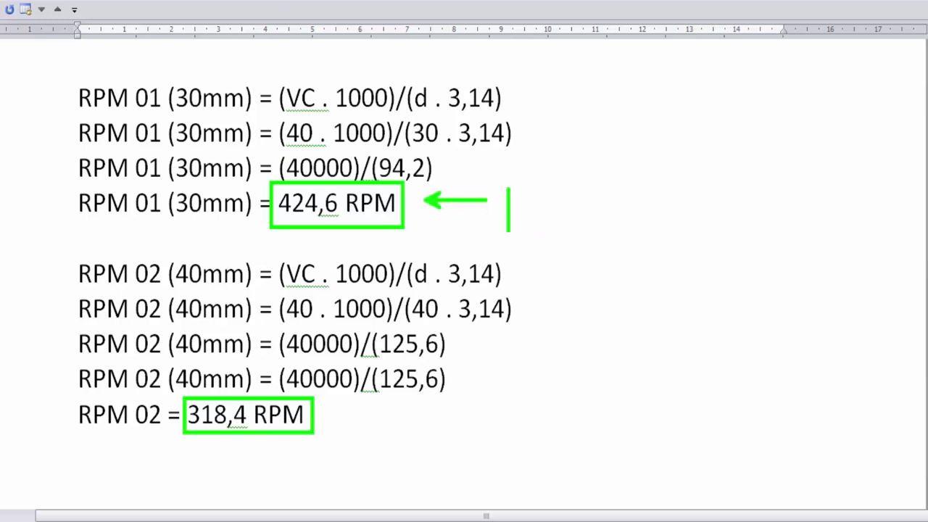
pyautogui.write('100R')
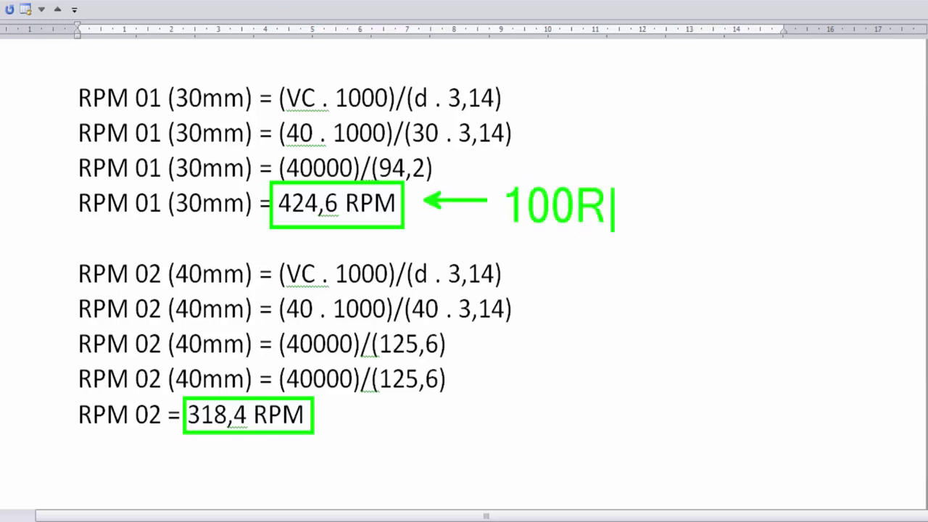
pyautogui.write('PM')
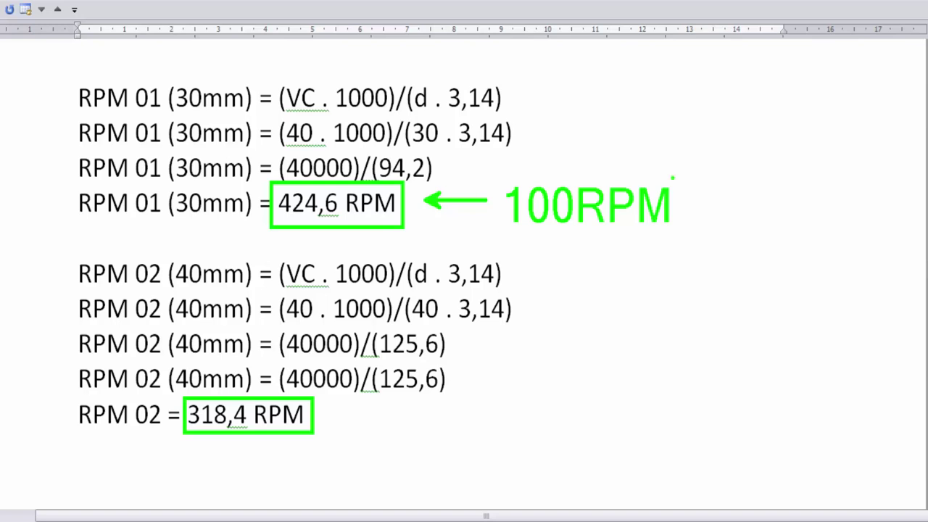
pyautogui.press('Escape')
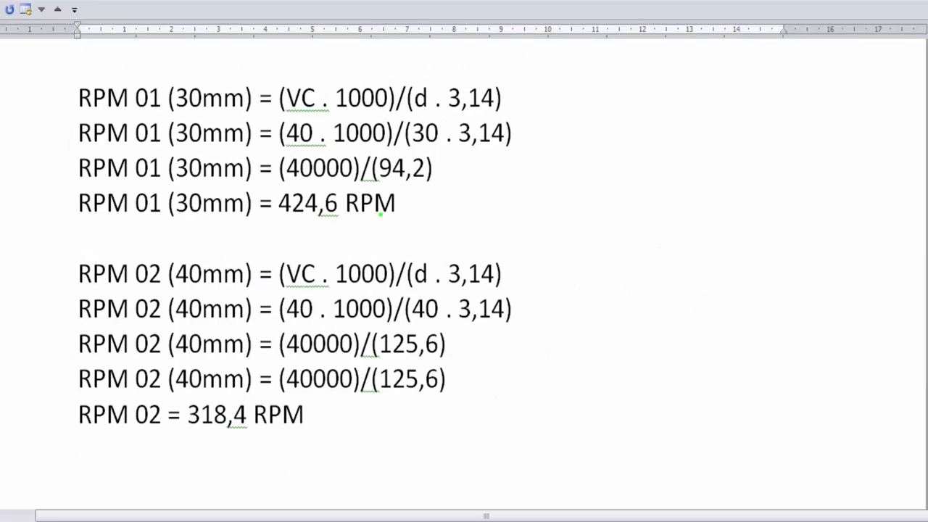
# Write 'Vc = 3,14.d.n' as a blue text note beside the calculations.
pyautogui.press('b')
pyautogui.press('t')
pyautogui.write('Vc')
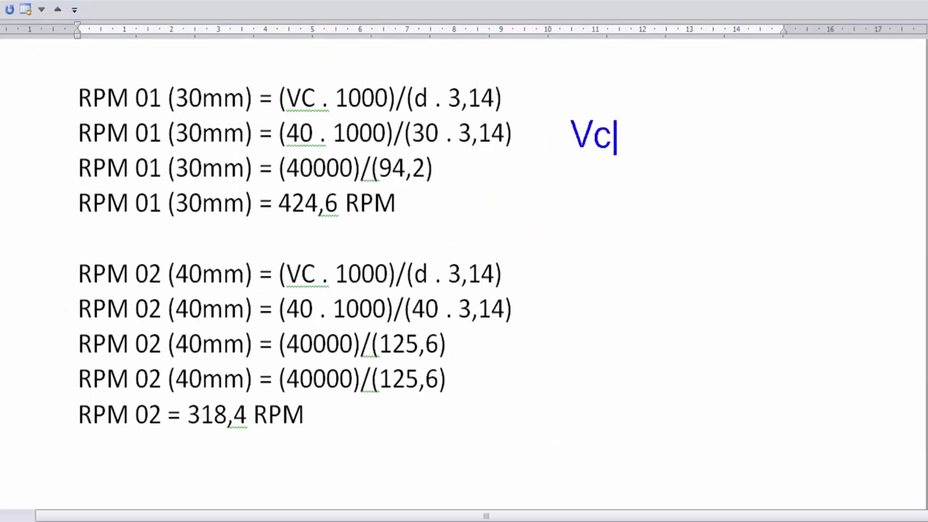
pyautogui.write(' = ')
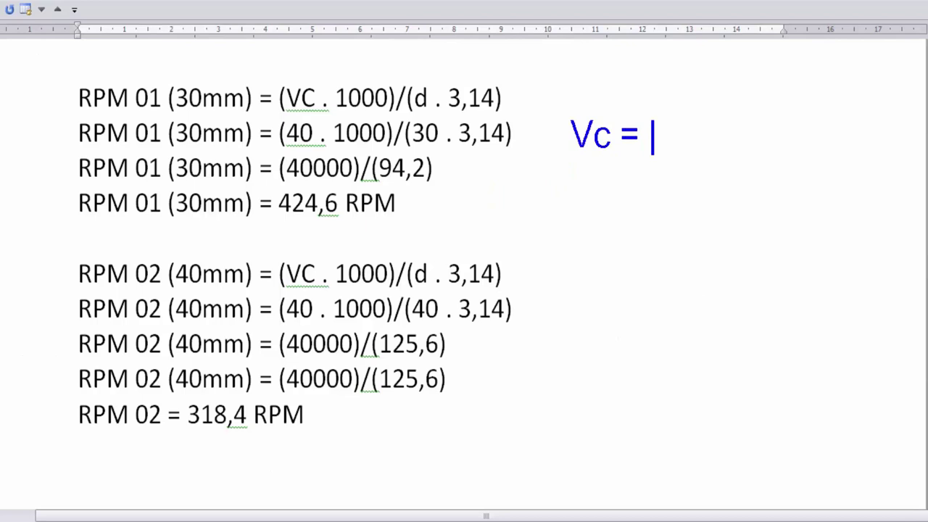
pyautogui.write('3,14')
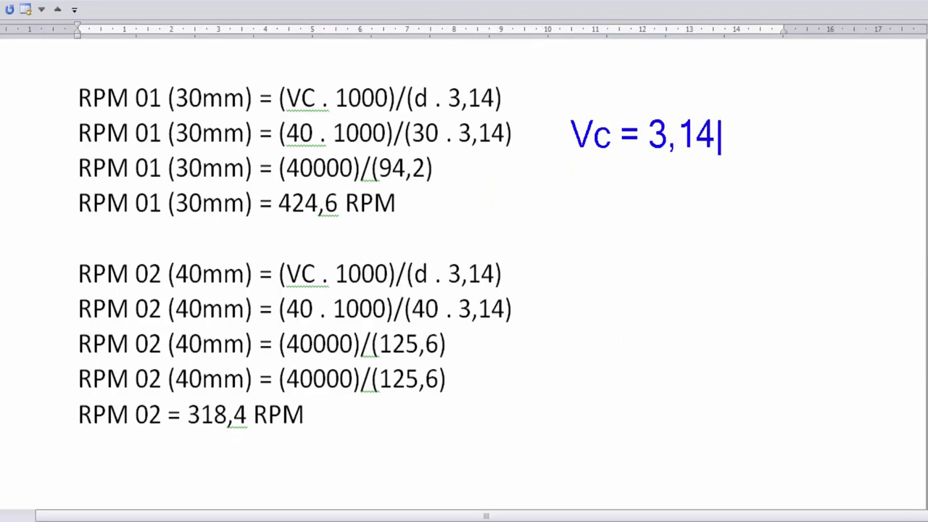
pyautogui.write('.d')
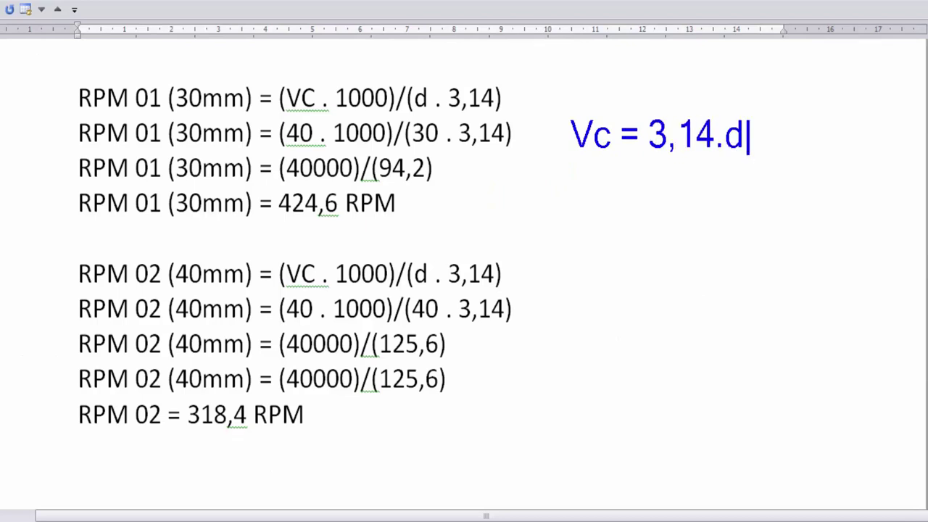
pyautogui.write('.')
pyautogui.write('n')
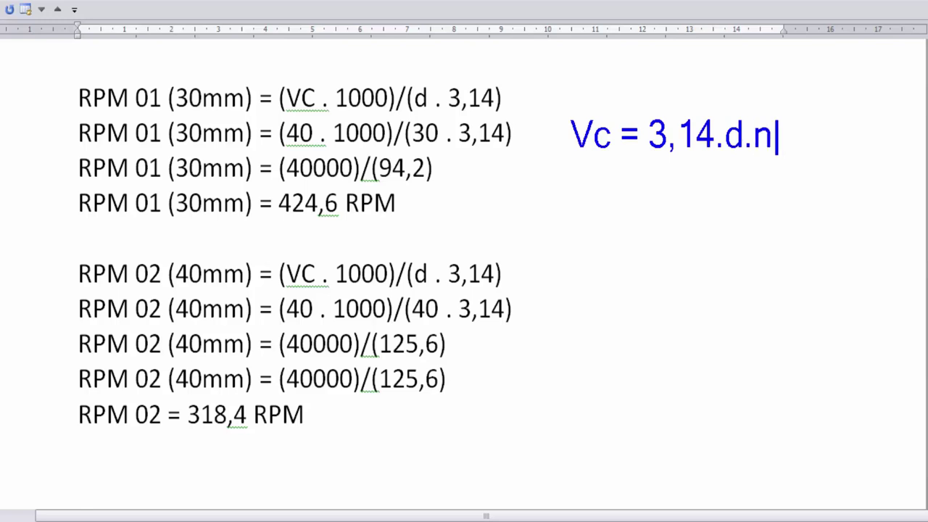
pyautogui.press('Return')
# Begin the substitution line 'Vc =3,14.' below the formula.
pyautogui.write('Vc')
pyautogui.press('BackSpace')
pyautogui.write('=')
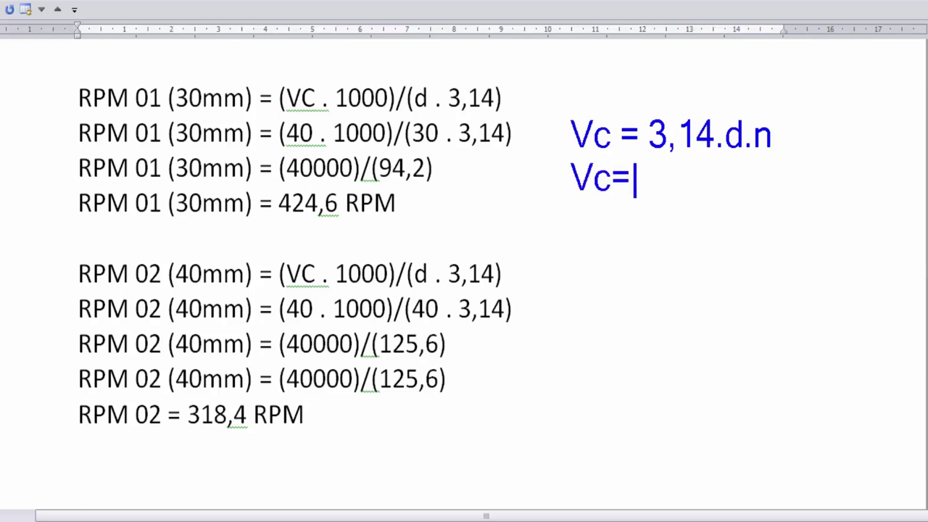
pyautogui.press('BackSpace')
pyautogui.write('=3')
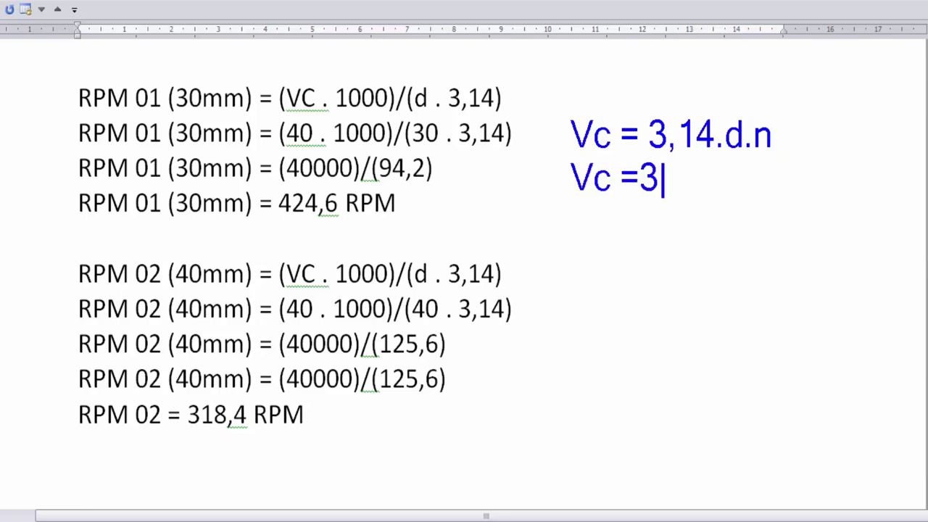
pyautogui.write(',14.')
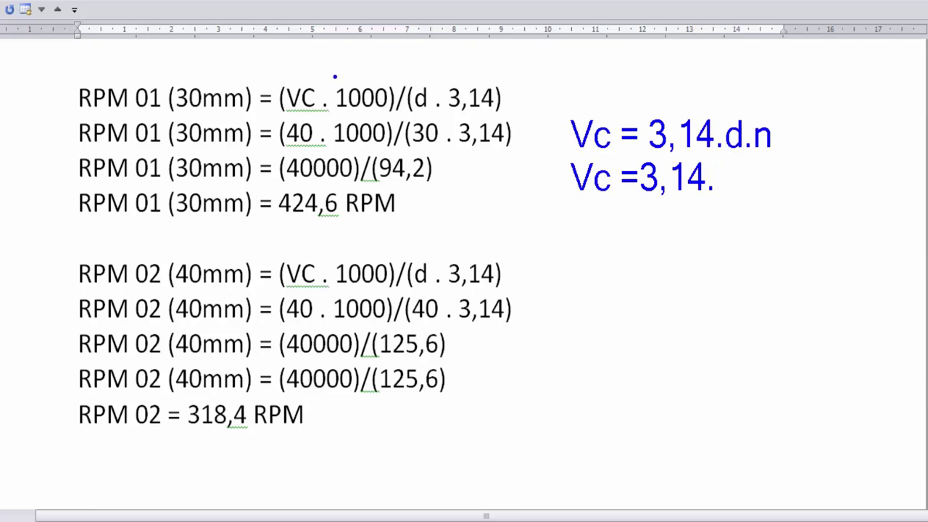
pyautogui.moveTo(337, 75); pyautogui.dragTo(390, 114)
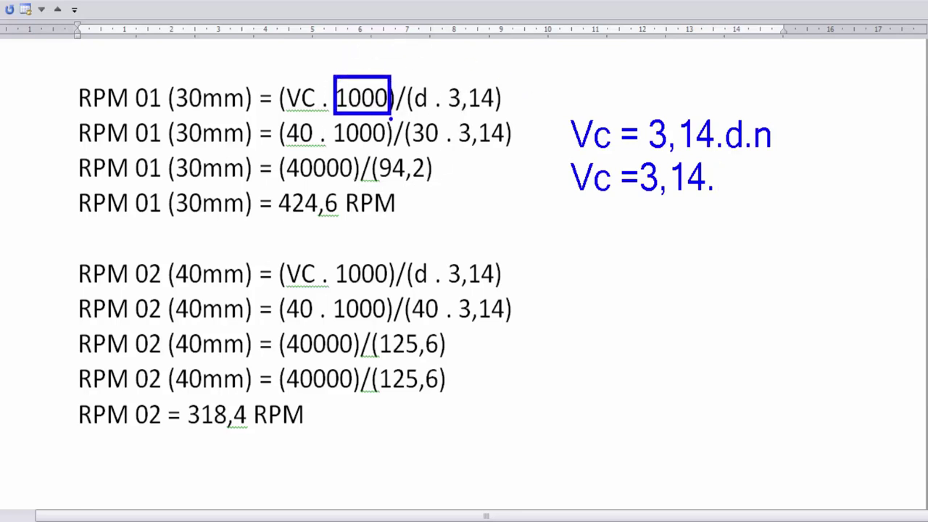
pyautogui.hotkey('ctrl', 'z')
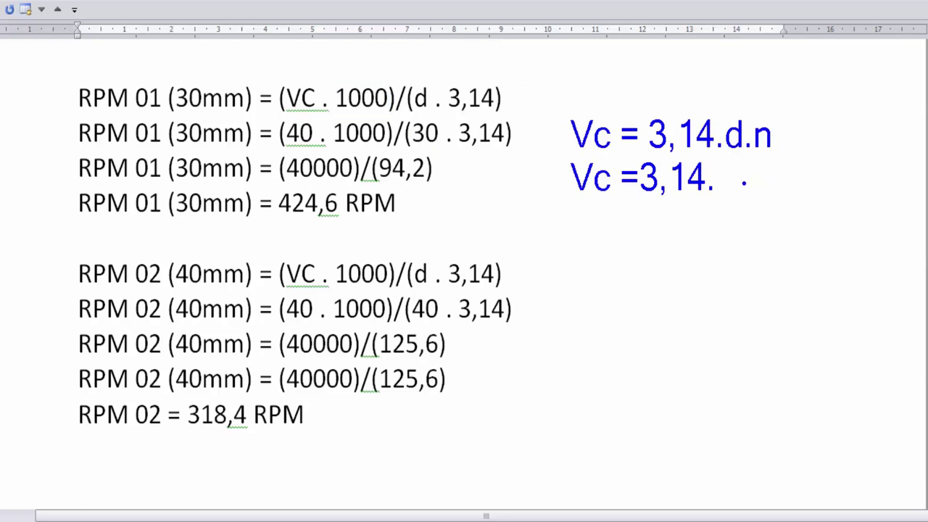
pyautogui.press('Escape')
# Extend the line to 'Vc =3,14.0,03.424,6' and write '39,99' beneath it.
pyautogui.write('0,03')
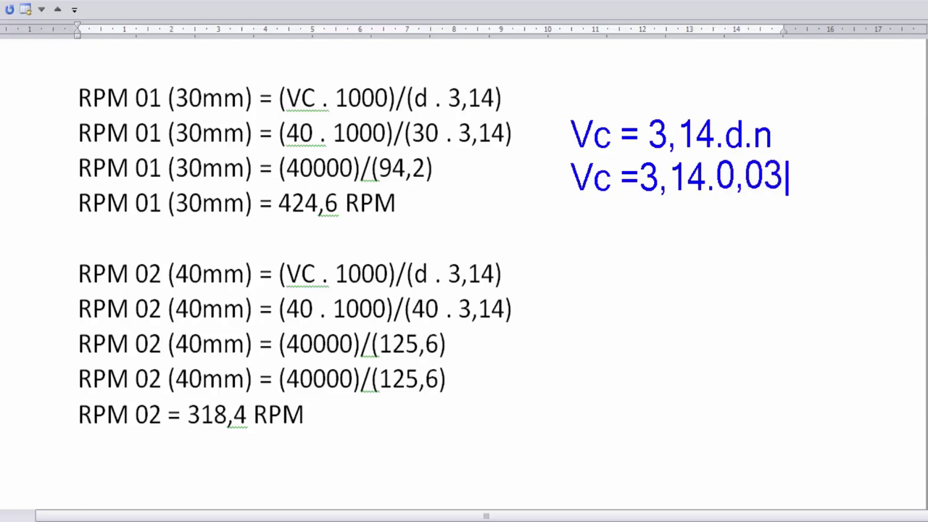
pyautogui.write('.')
pyautogui.write('42')
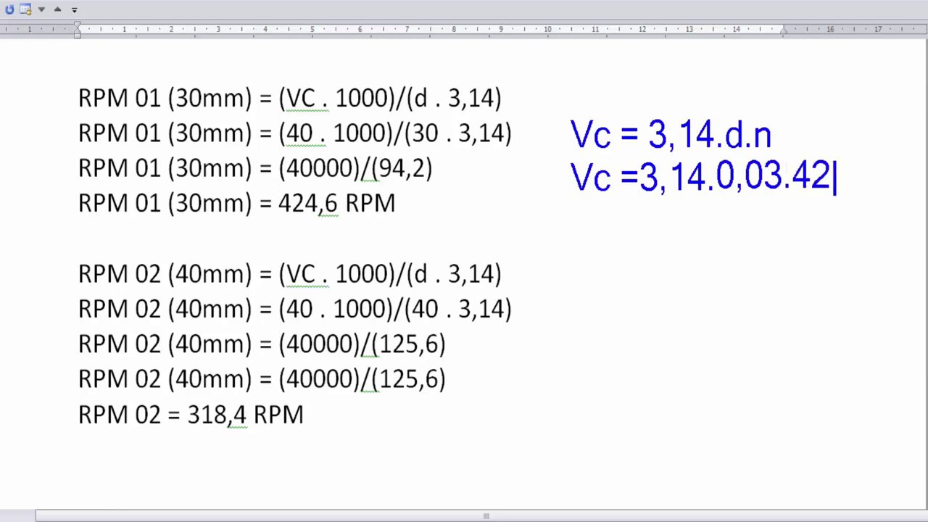
pyautogui.write('4,6')
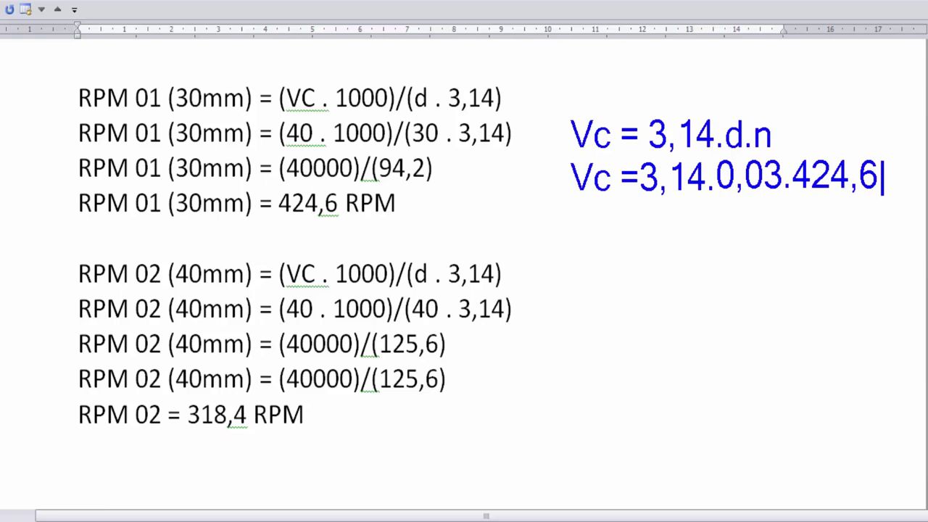
pyautogui.click(720, 221)
pyautogui.write('39,9')
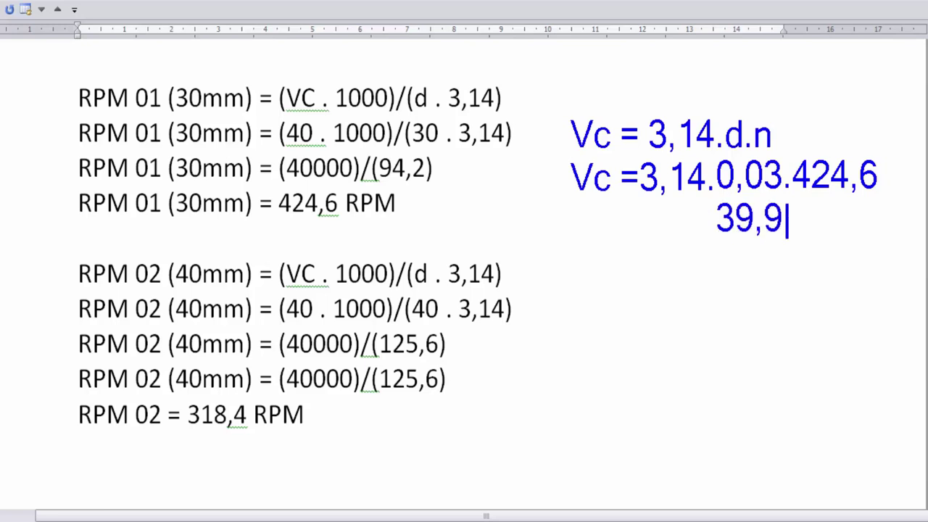
pyautogui.write('9')
# Draw a blue arrow to the repeated (125,6) line and box (40mm) and 318,4 RPM.
pyautogui.moveTo(470, 375); pyautogui.dragTo(541, 361)
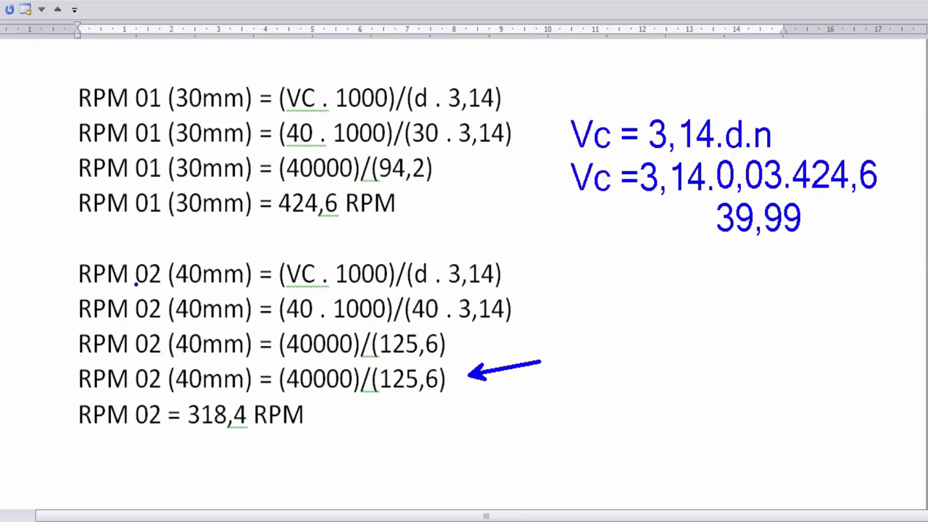
pyautogui.moveTo(163, 257); pyautogui.dragTo(216, 291)
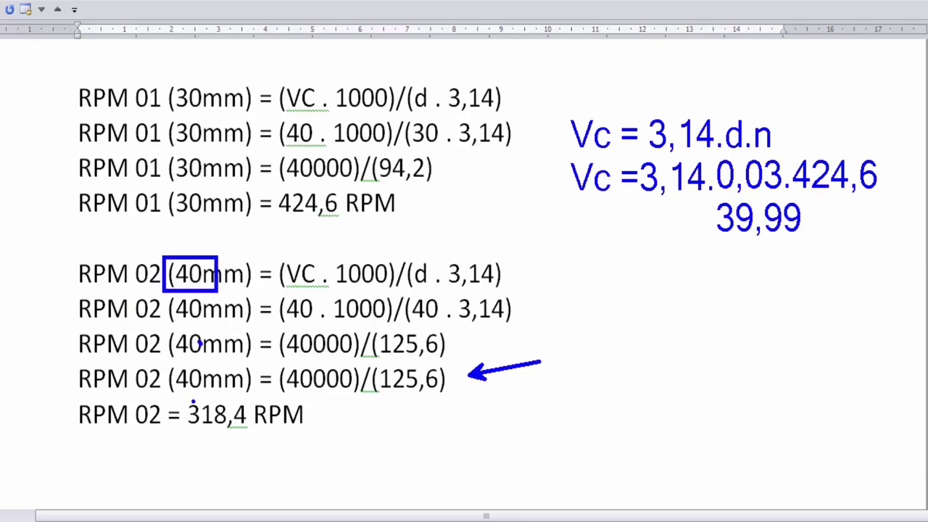
pyautogui.moveTo(176, 401); pyautogui.dragTo(298, 445)
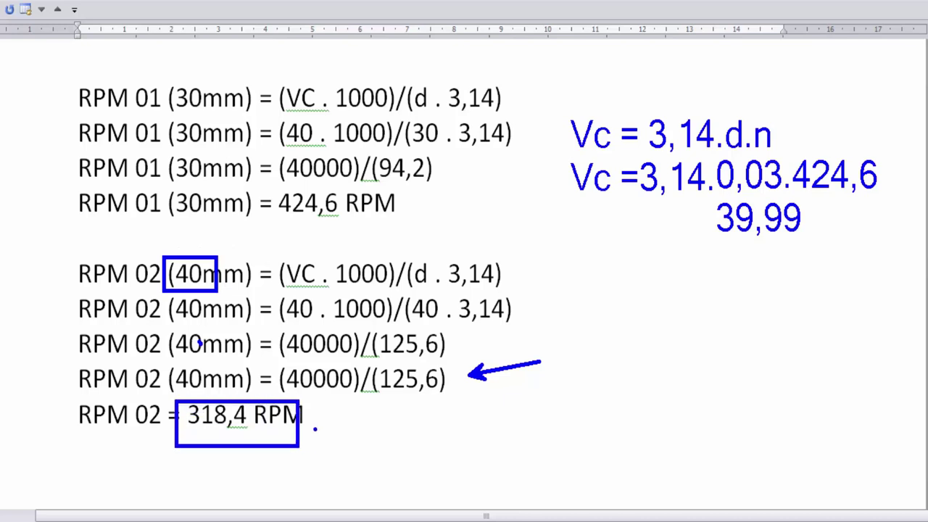